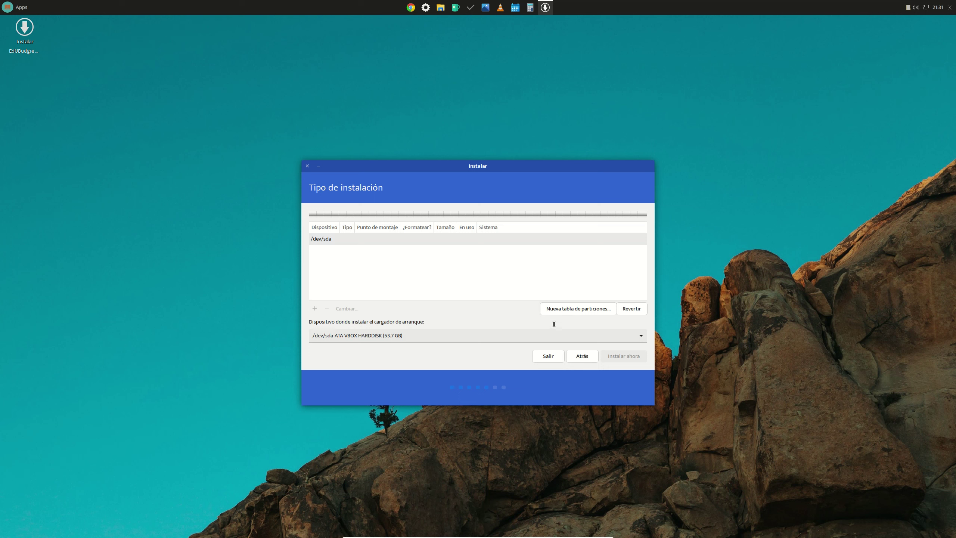
- Create a new partition table on /dev/sda and add a 100 MB primary EFI system partition at the start of the free space
left_click(568, 312)
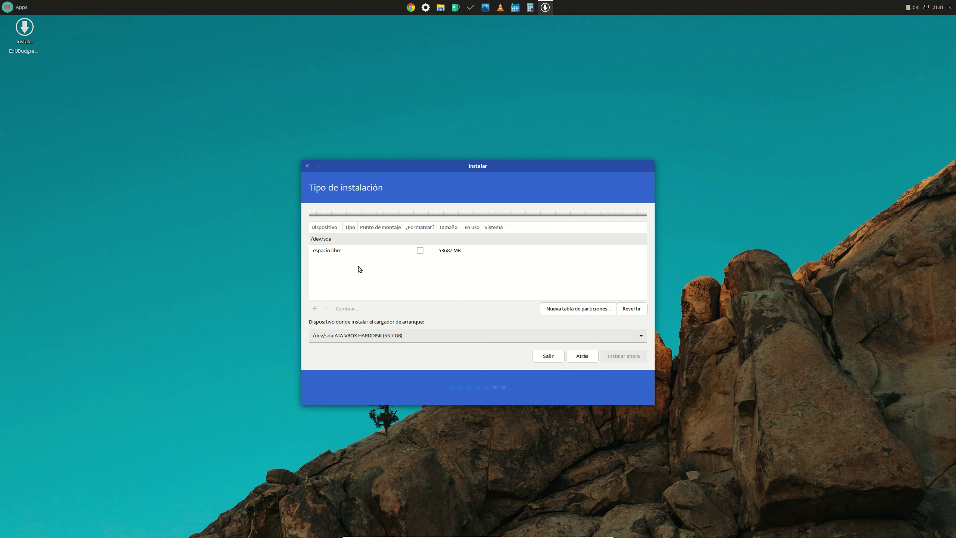
left_click(330, 252)
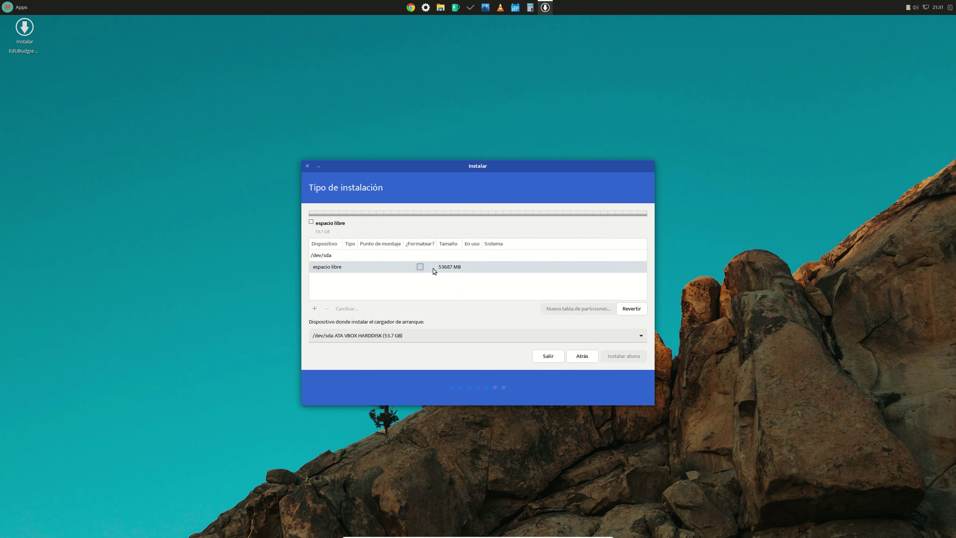
left_click(314, 309)
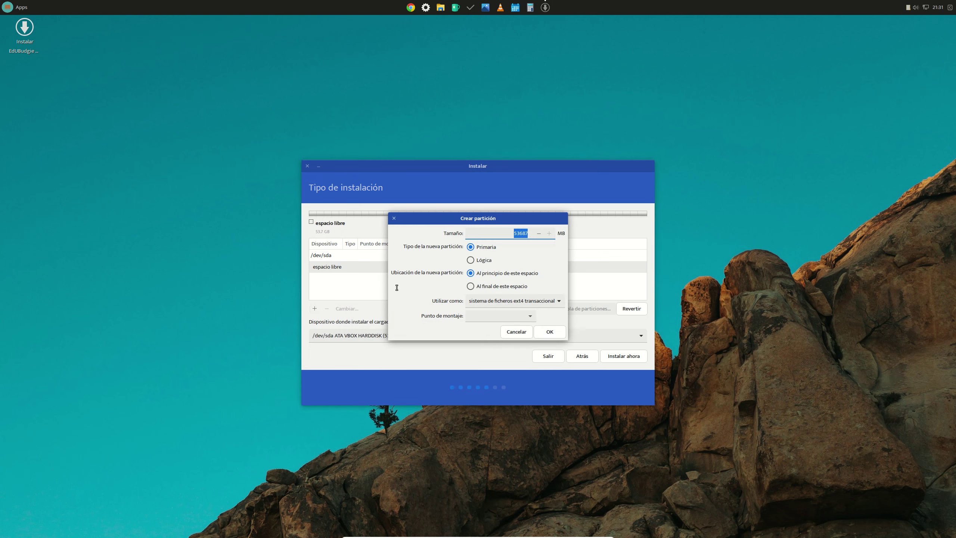
type("100")
left_click(564, 301)
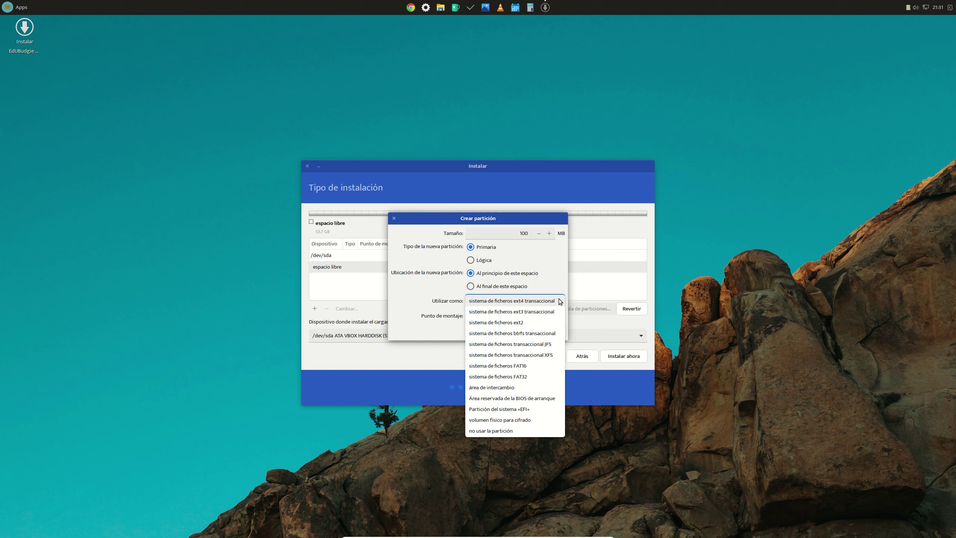
left_click(504, 410)
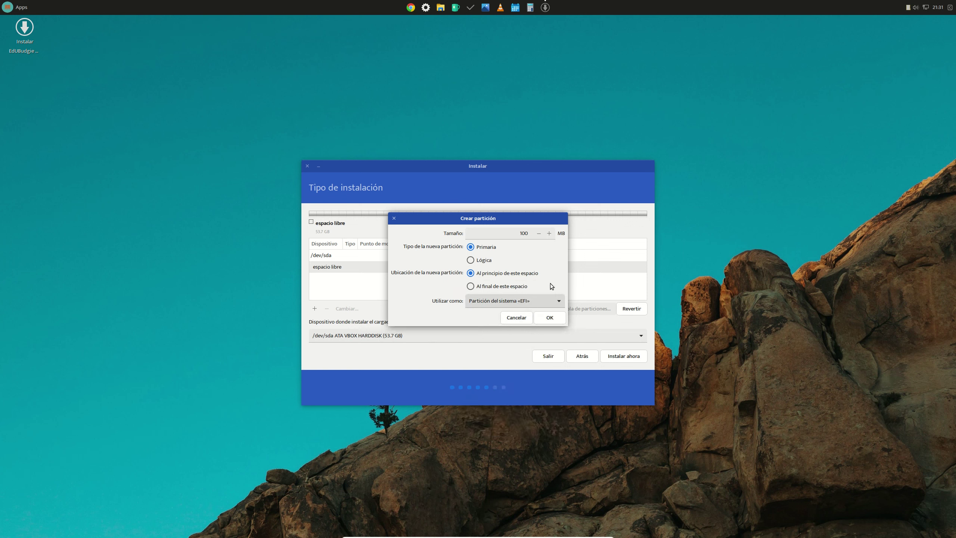
left_click(551, 318)
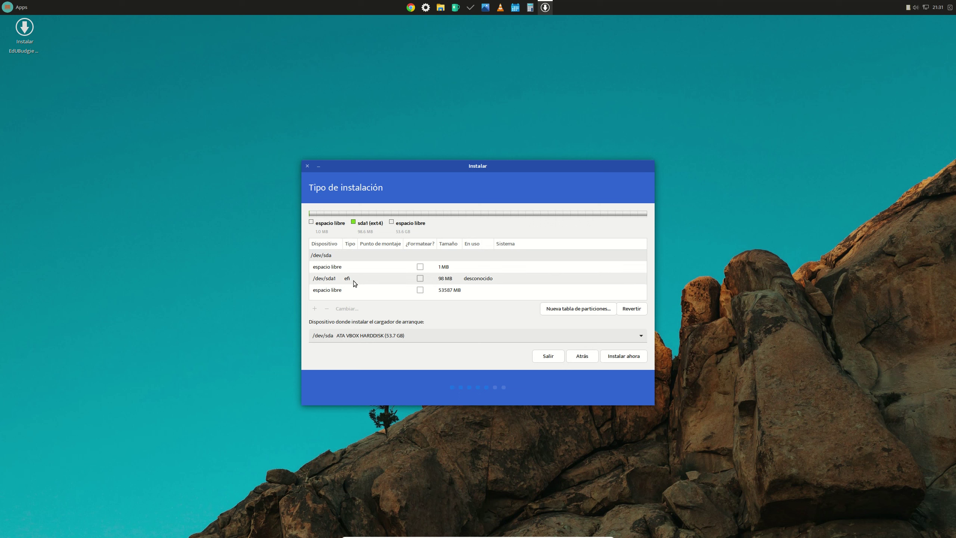
- Create a 41000 MB primary ext4 partition with mount point / in the large free space after the EFI partition
left_click(342, 294)
double_click(328, 289)
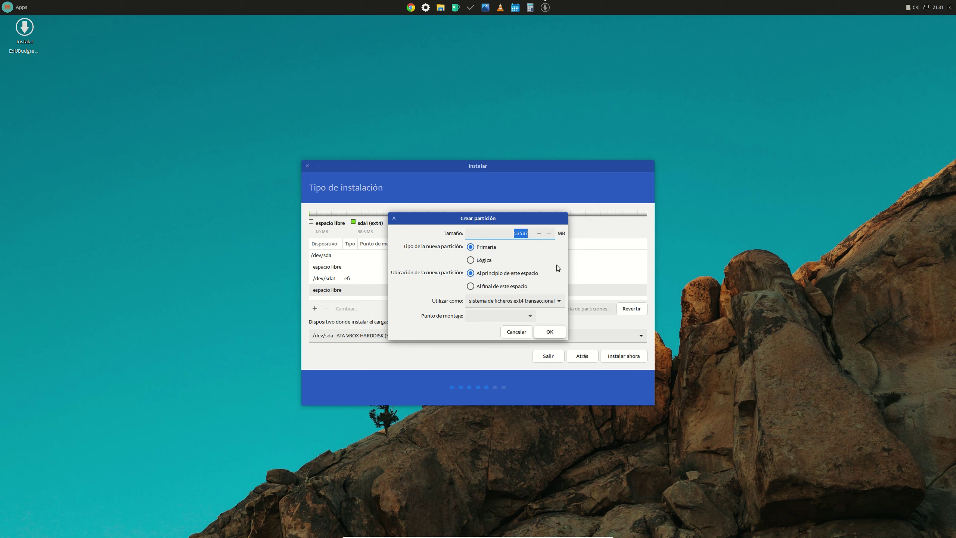
type("41000")
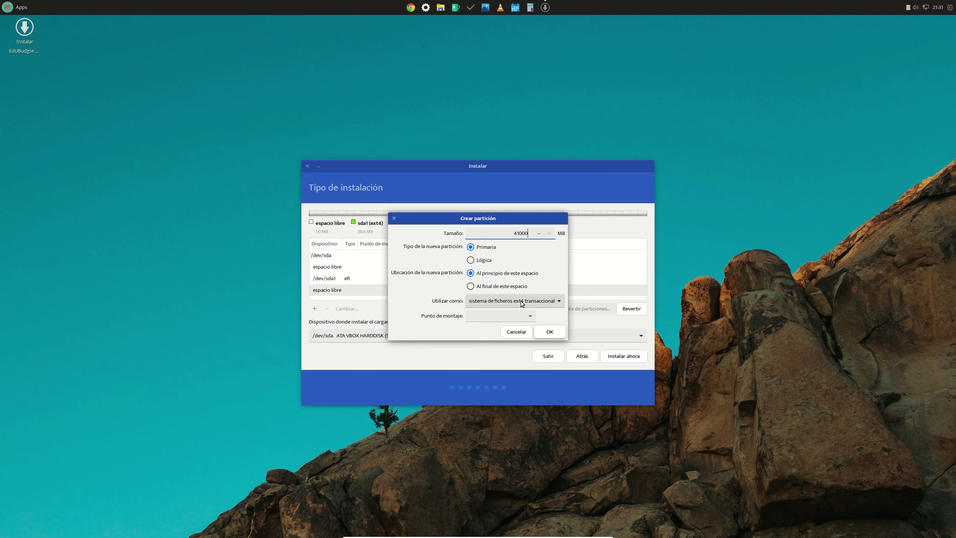
left_click(523, 319)
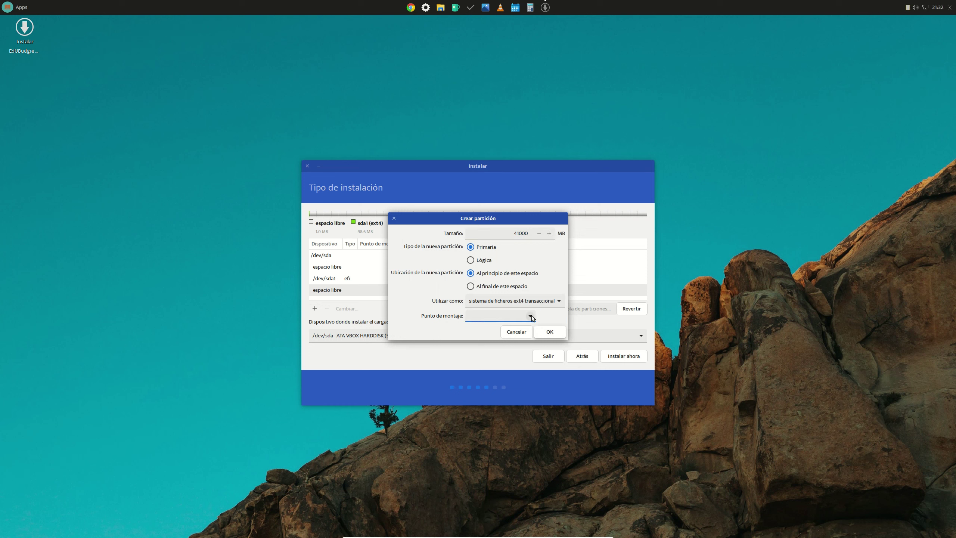
left_click(531, 315)
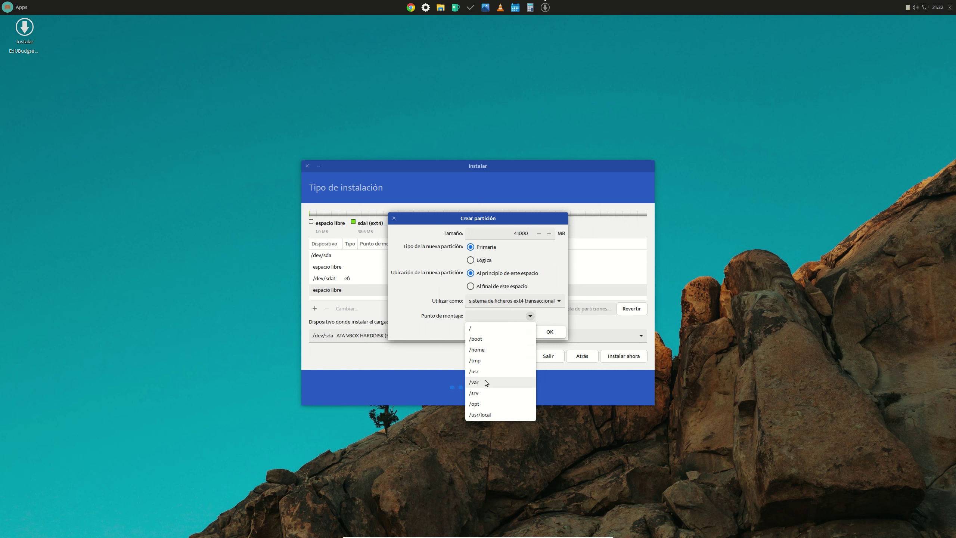
left_click(474, 328)
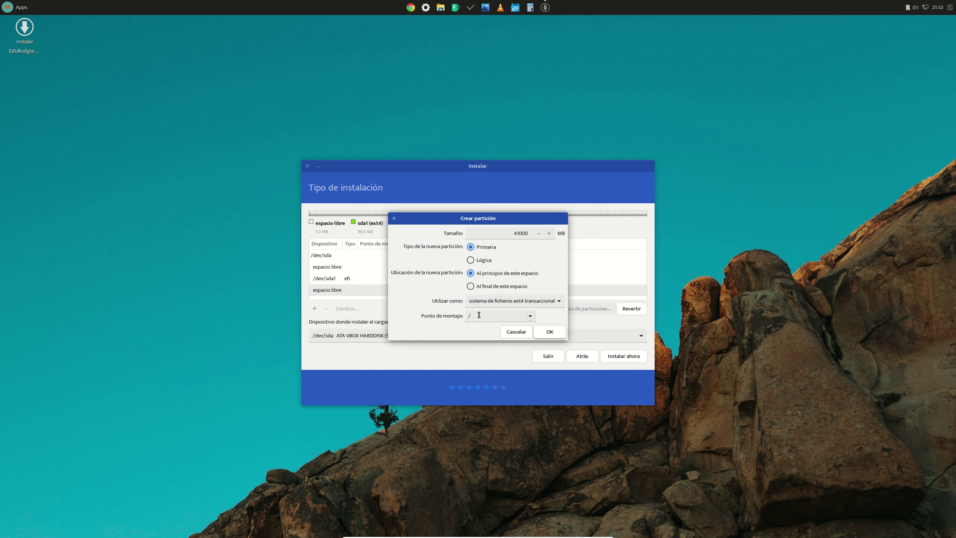
left_click(550, 332)
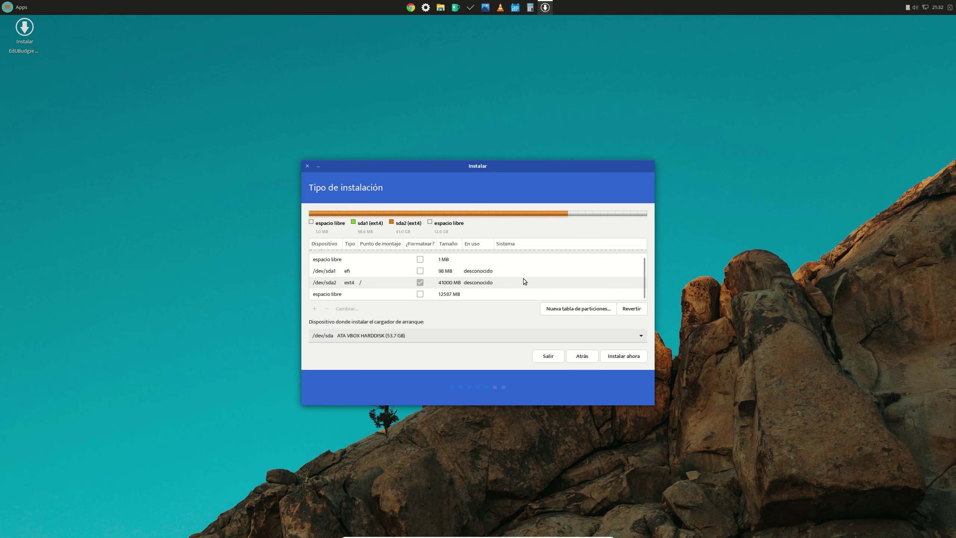
- Create a primary ext4 partition with mount point /home using all the remaining free space
left_click(330, 294)
left_click(315, 308)
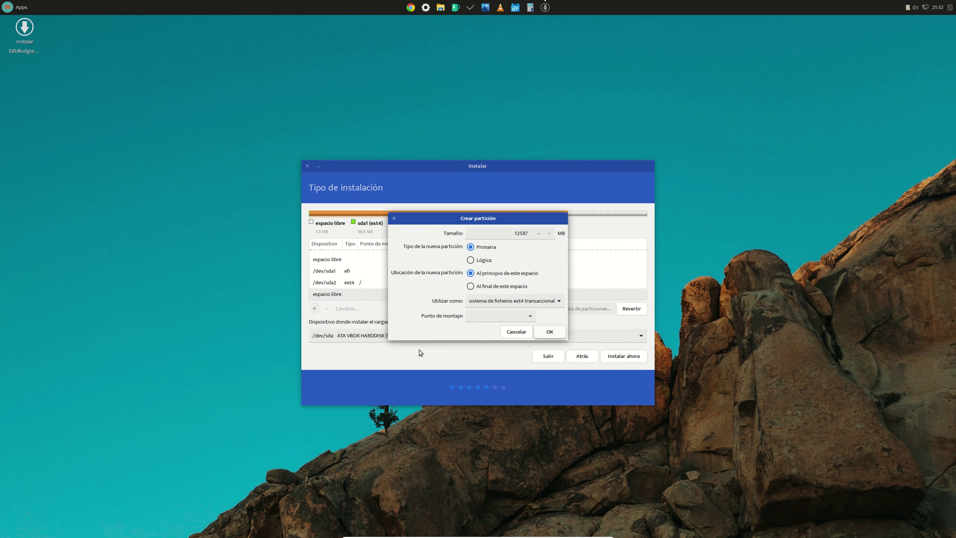
left_click(530, 315)
left_click(489, 348)
left_click(548, 333)
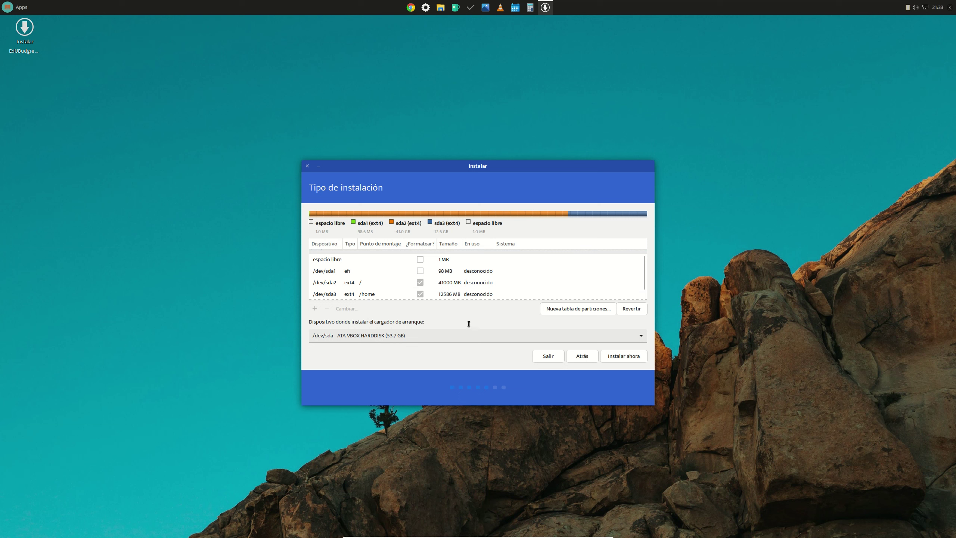
- Start the installation with this partition layout and accept writing the changes to disk
scroll(386, 273, "up", 2)
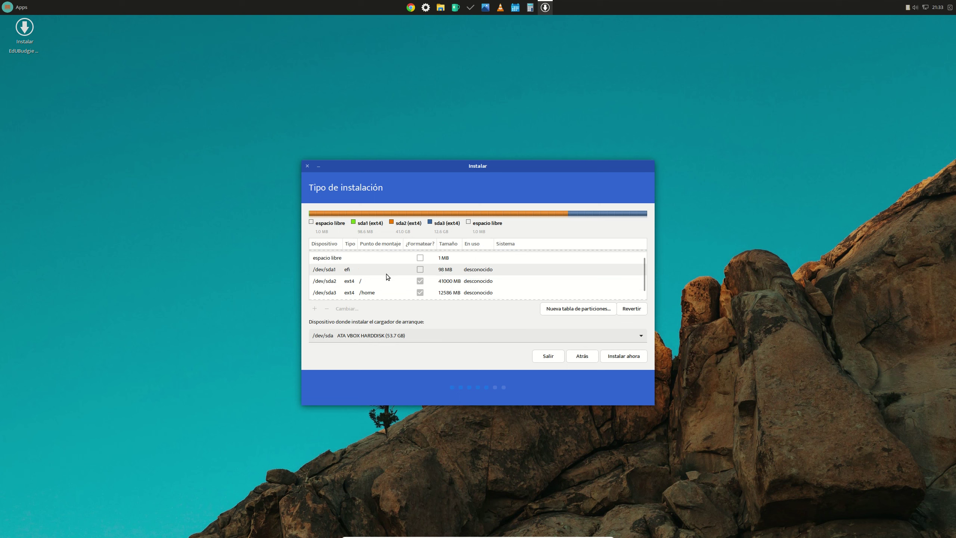
left_click(635, 357)
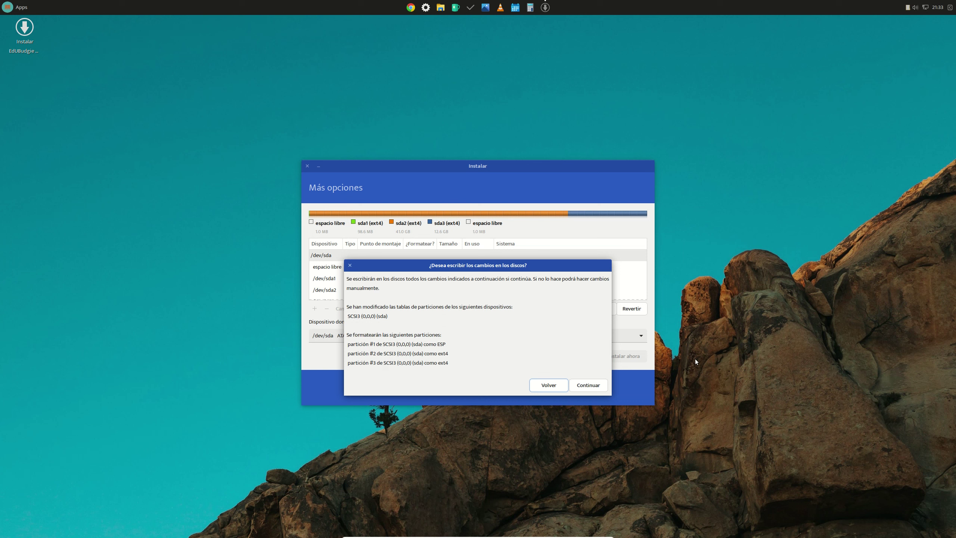
left_click(594, 389)
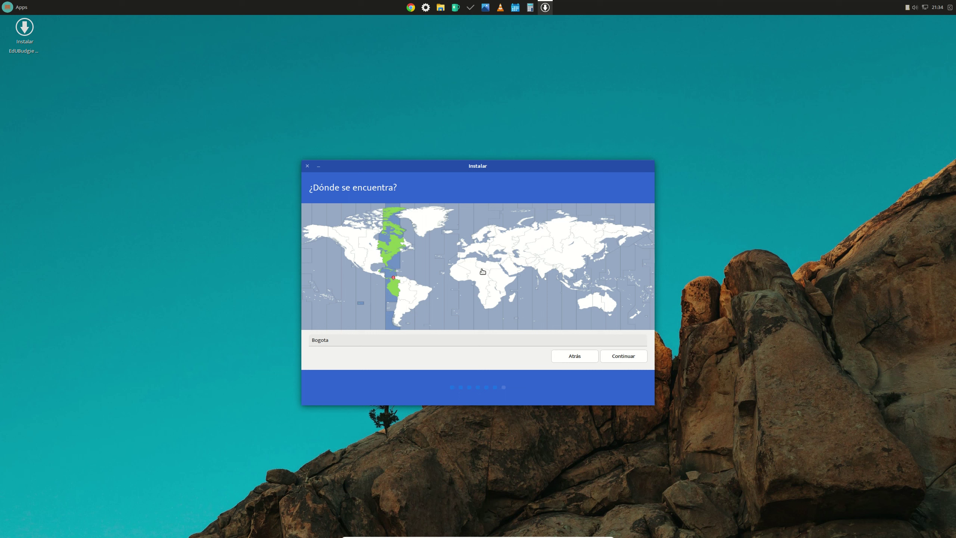
- Choose a location on the time zone world map and proceed to the user account details
left_click(568, 251)
left_click(610, 309)
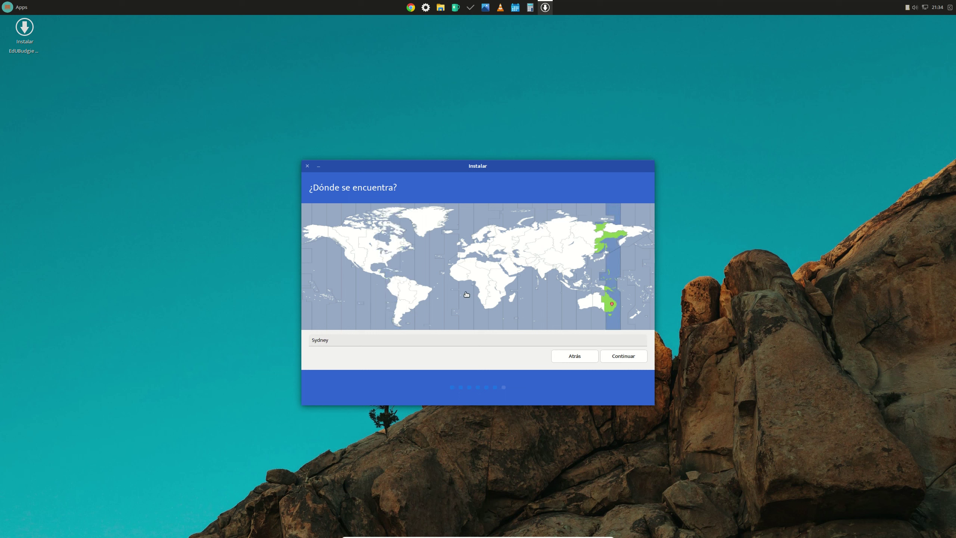
left_click(490, 305)
left_click(473, 274)
left_click(623, 356)
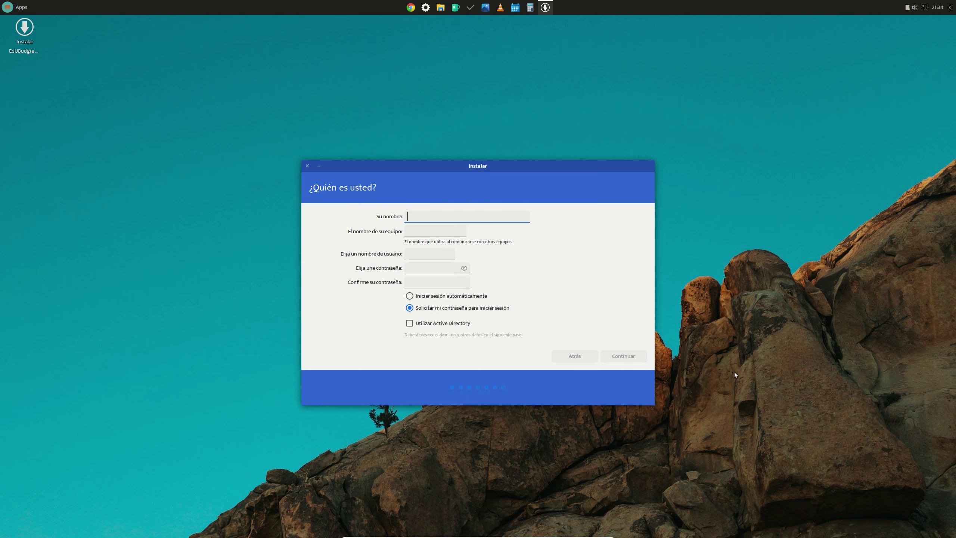
- Enter the account holder's full name and set the username to drivemeca
type("Manuel Cabrera Caballero")
left_click(419, 254)
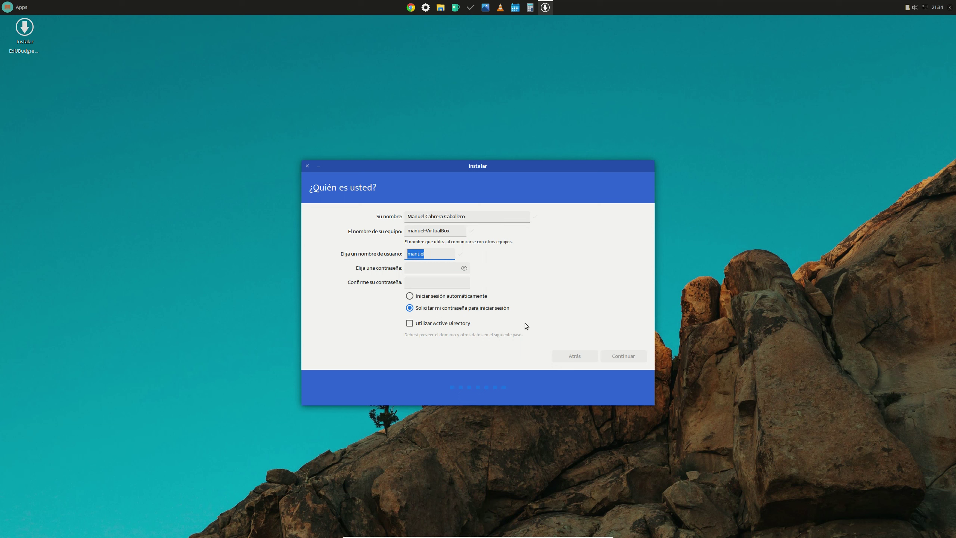
type("drivemeca")
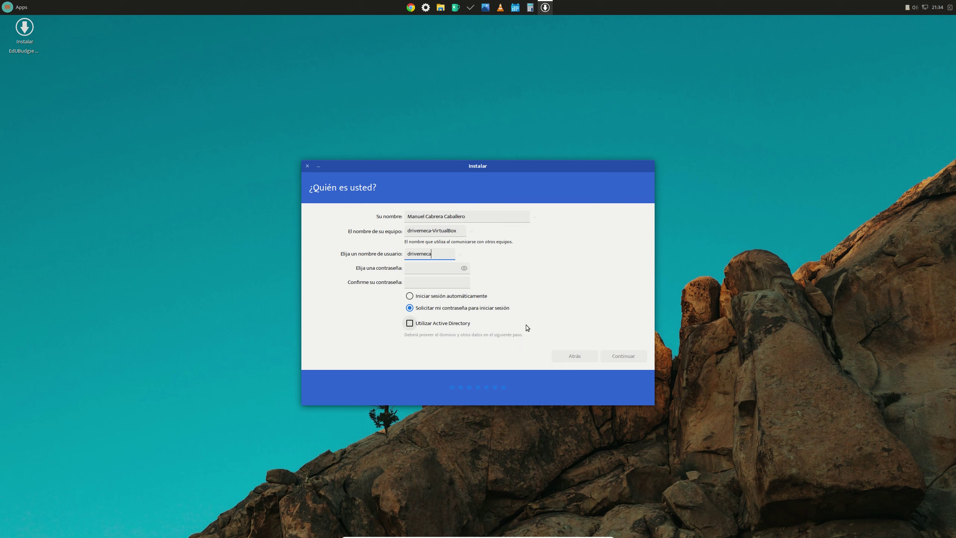
- Enter and confirm the account password, keeping the password required at login, and continue the installation
key("Tab")
type("**********")
key("Tab")
type("**********")
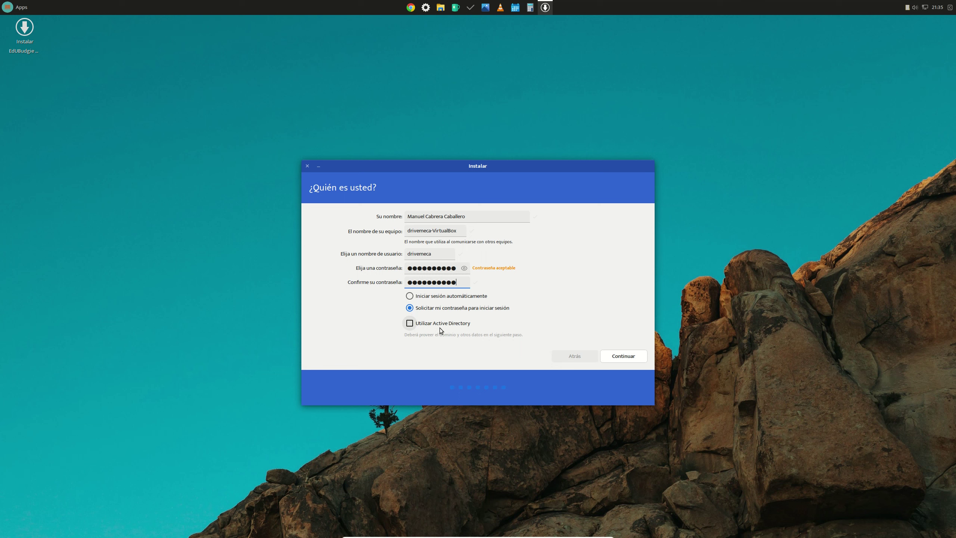
left_click(623, 356)
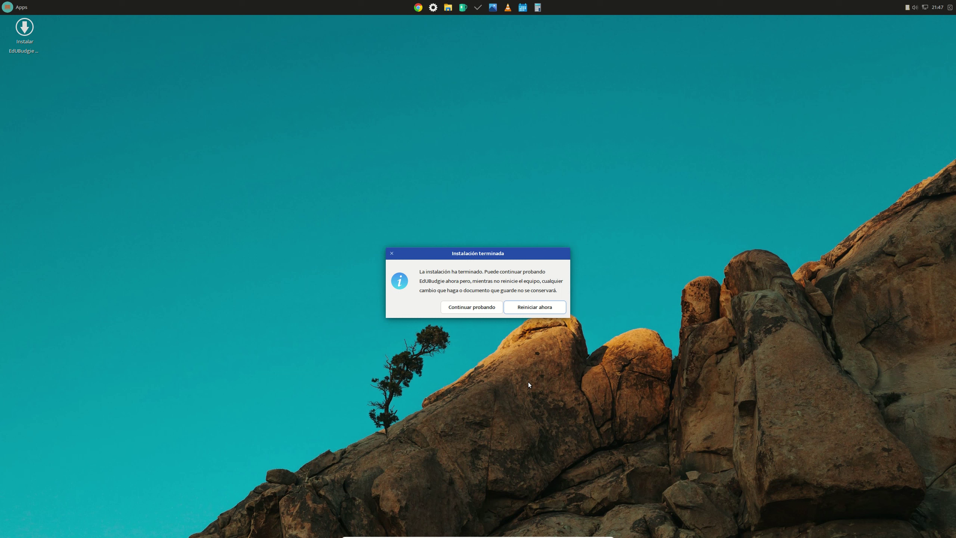
- Restart the computer to leave the live session after the completed installation
left_click(540, 309)
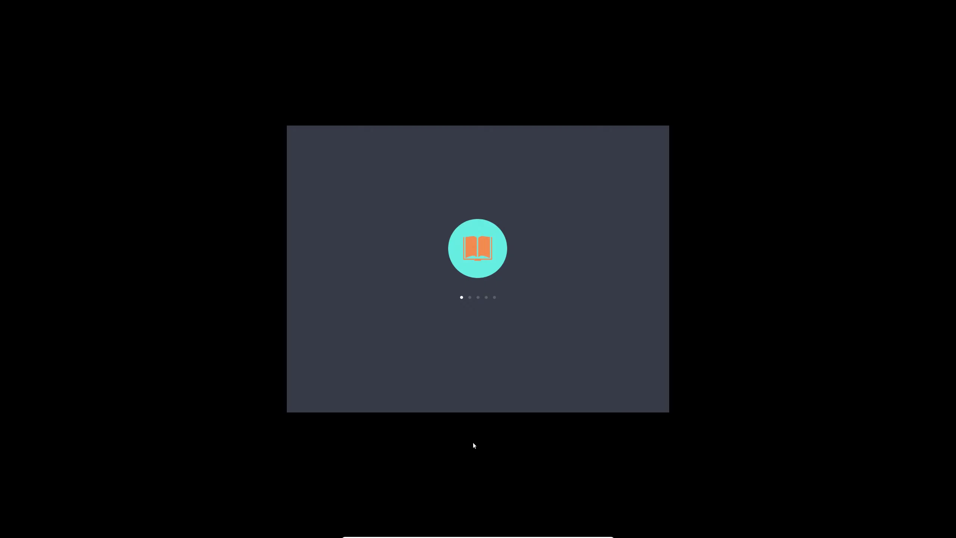
key("Return")
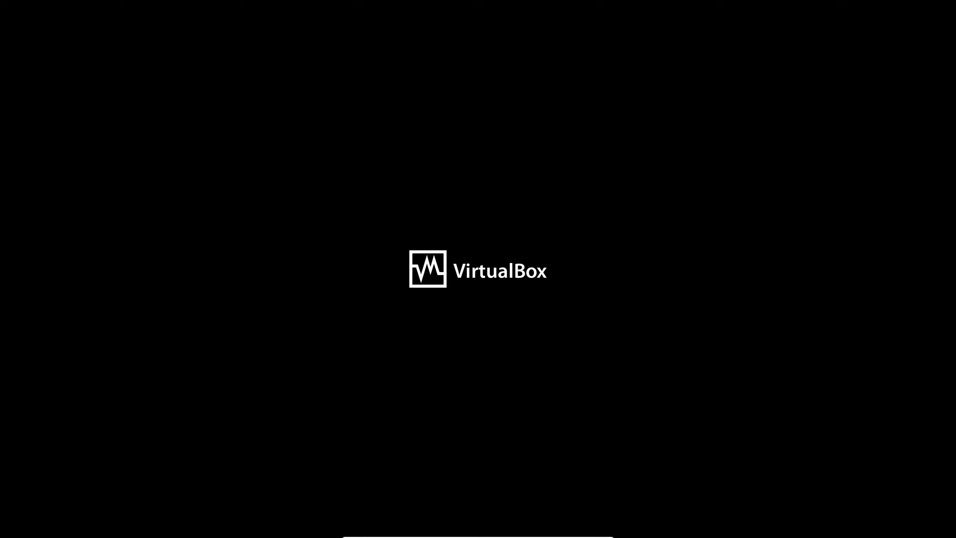